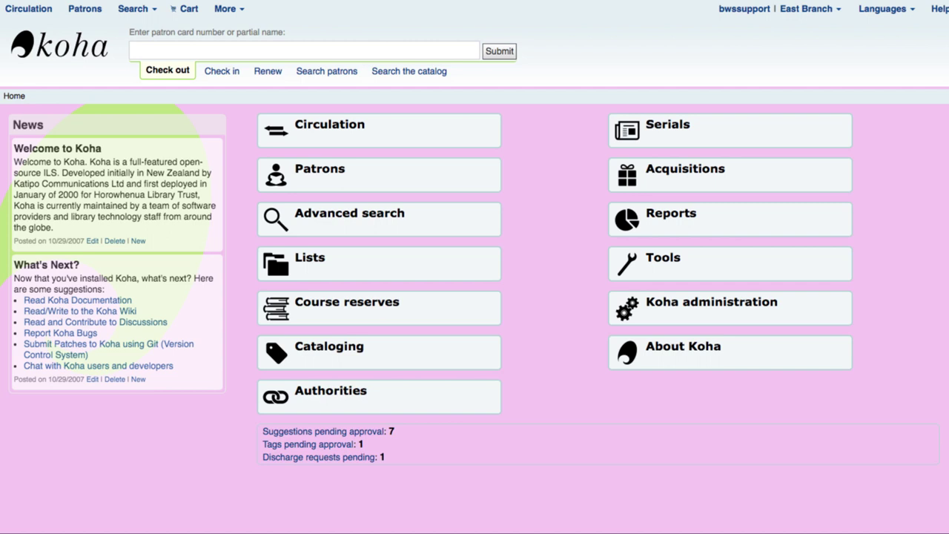
# From Koha administration, list the patron categories (ONLINE, SELF, NR, LIBSTAFF and others)
pyautogui.click(727, 302)
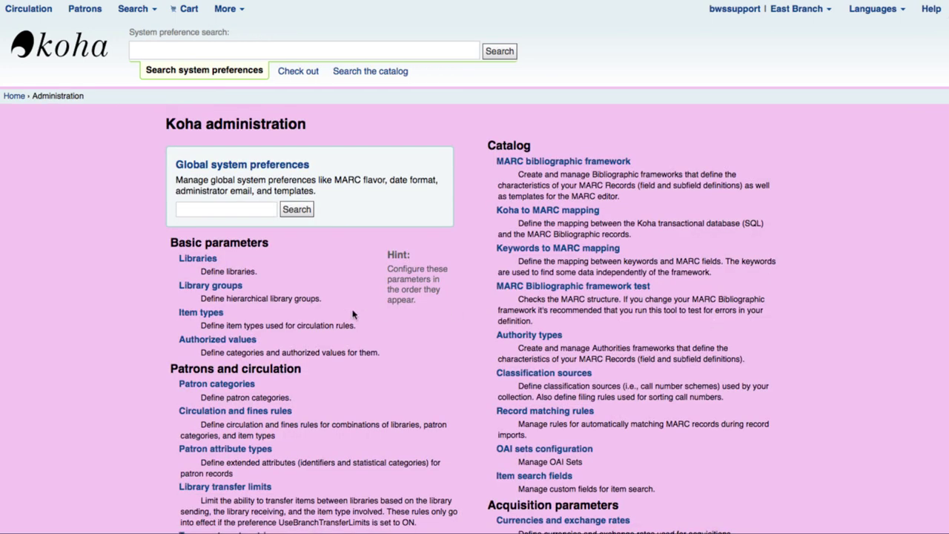
pyautogui.click(225, 388)
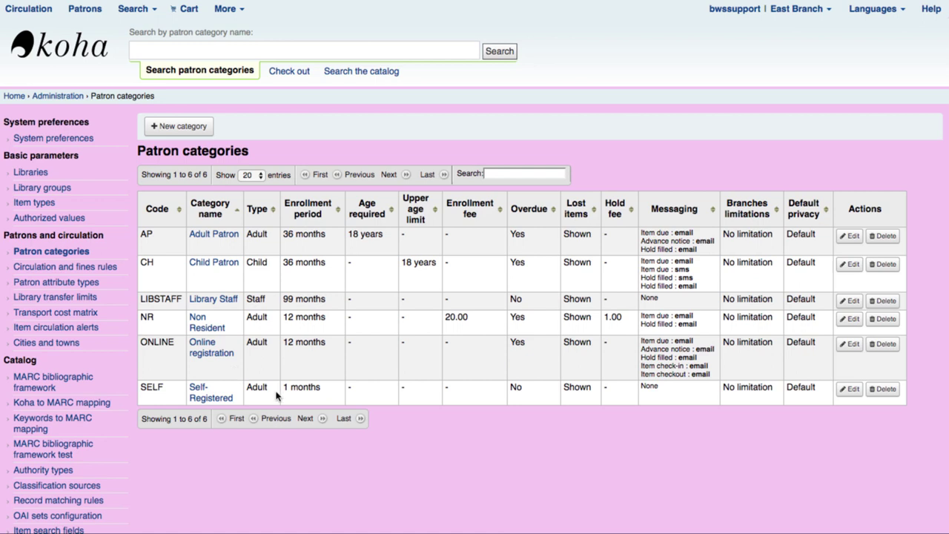
# Go to the list of libraries in Koha administration
pyautogui.click(32, 173)
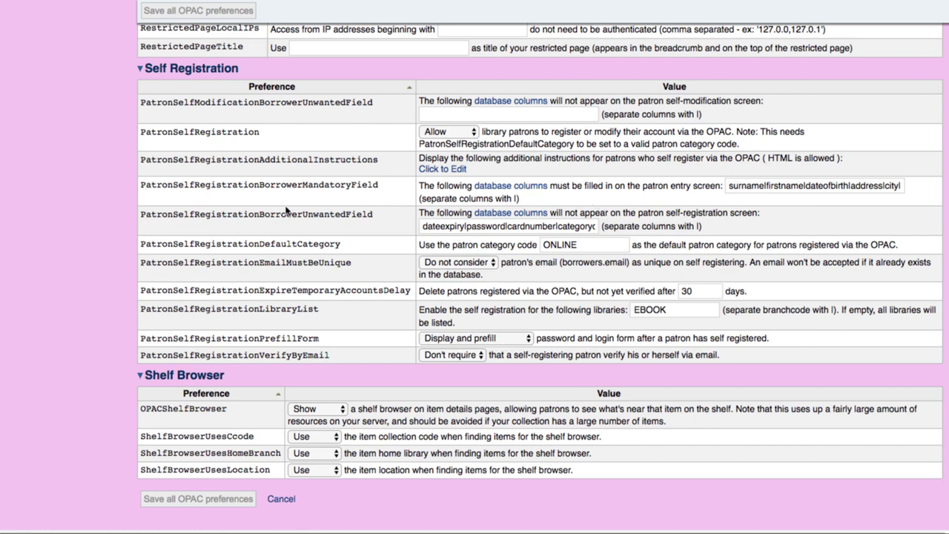
pyautogui.tripleClick(727, 187)
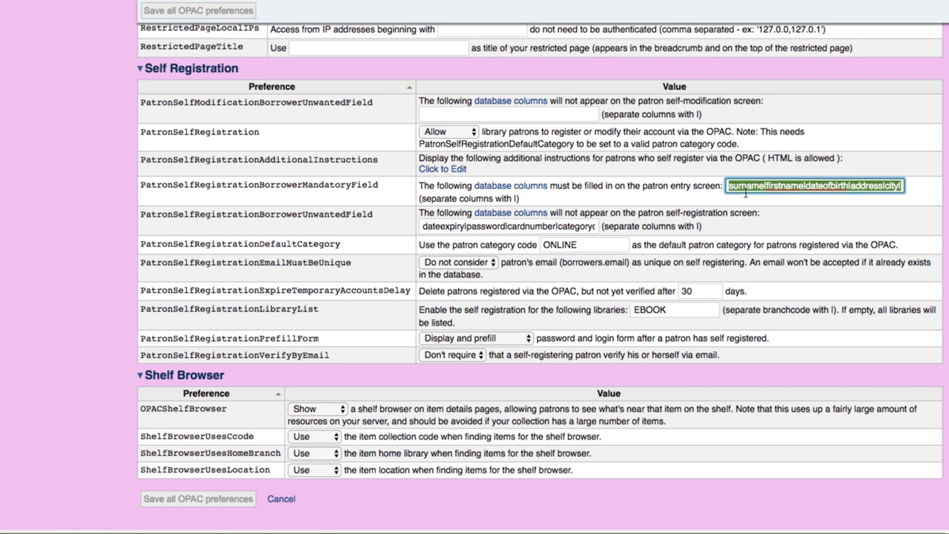
pyautogui.click(704, 186)
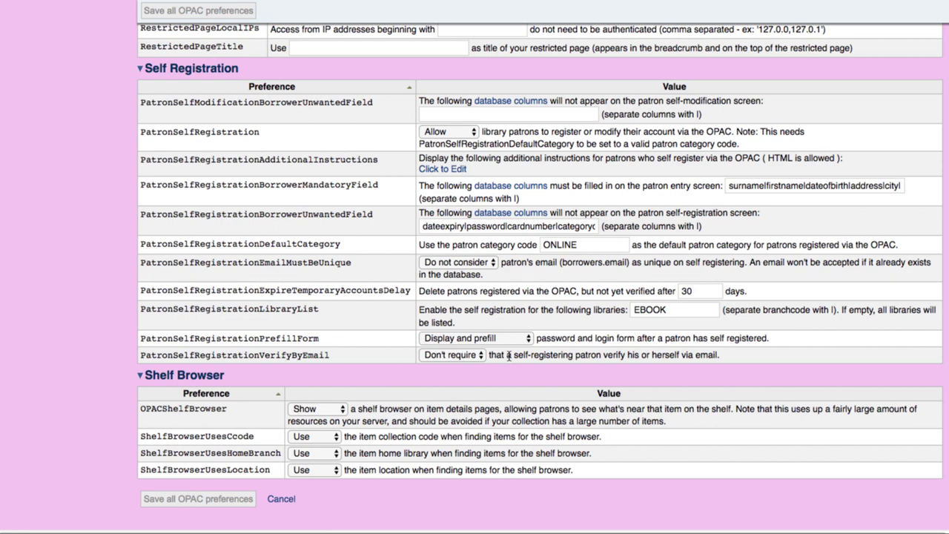
pyautogui.scroll(1, 509, 355)
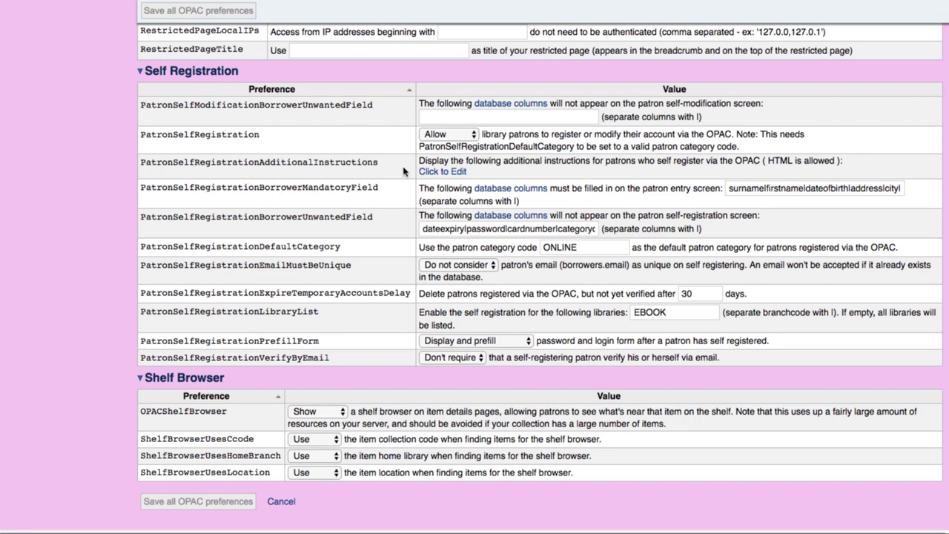
# Set PatronSelfRegistrationAdditionalInstructions to 'This card is only for online resources. Please visit your nearest library for a full privilege card.' and save
pyautogui.click(451, 174)
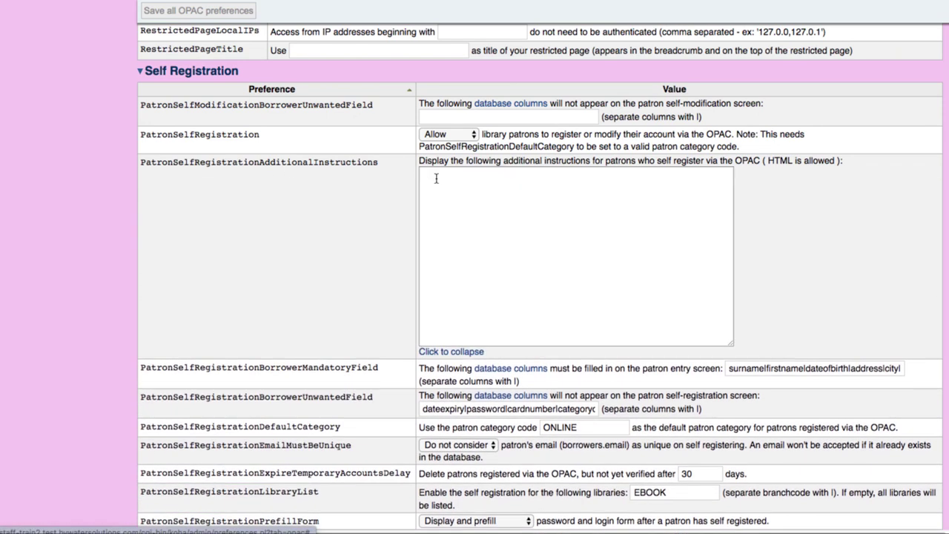
pyautogui.click(435, 181)
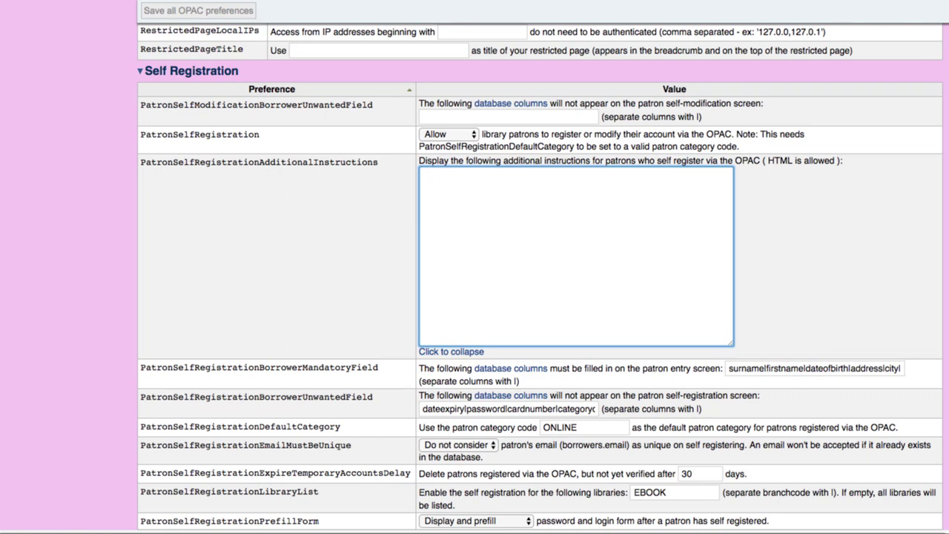
pyautogui.write('THi')
pyautogui.press('BackSpace')
pyautogui.press('BackSpace')
pyautogui.write('his c')
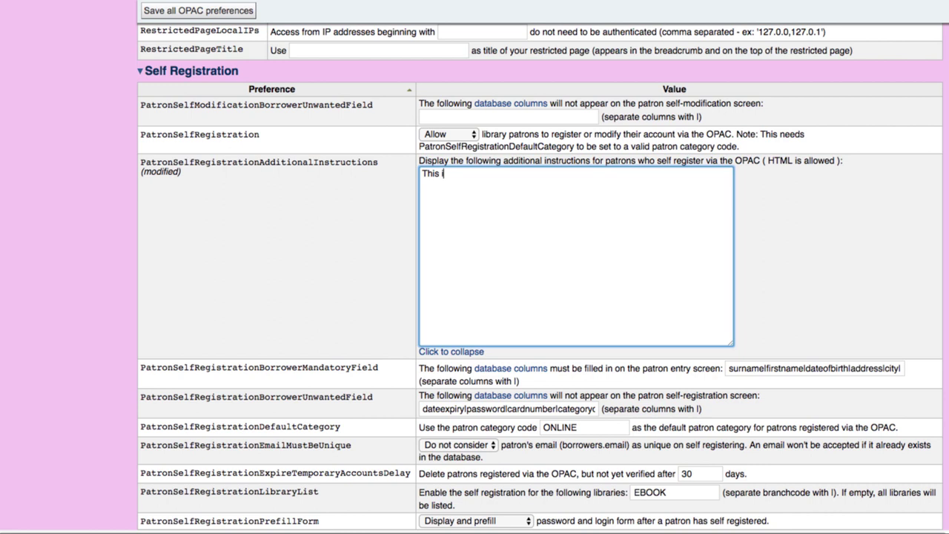
pyautogui.write('ard is only for online resour')
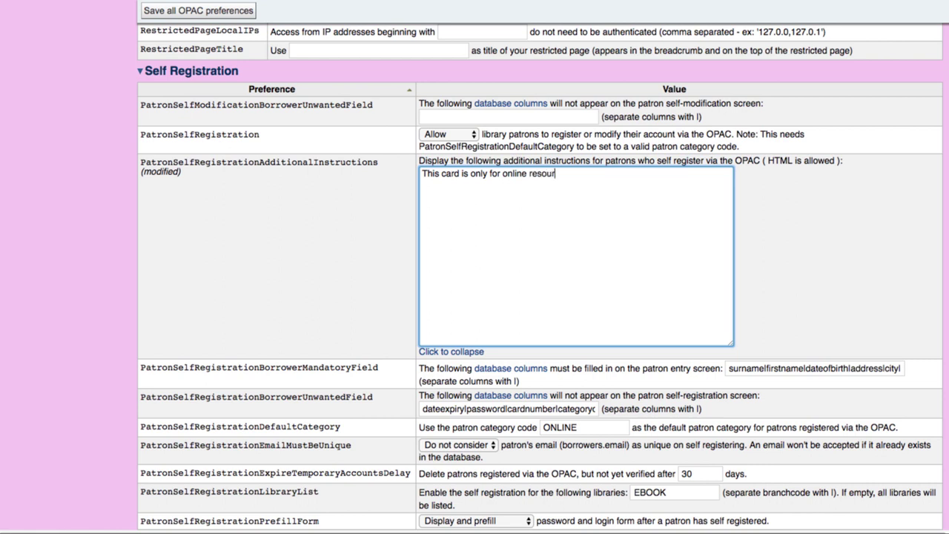
pyautogui.write('ces.  Please visit')
pyautogui.write('your ne')
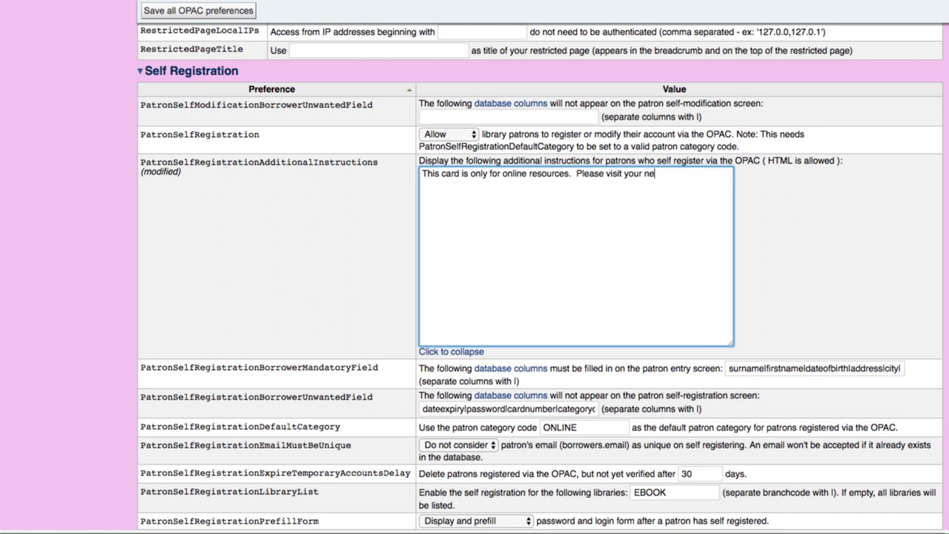
pyautogui.write('arest library for a ful')
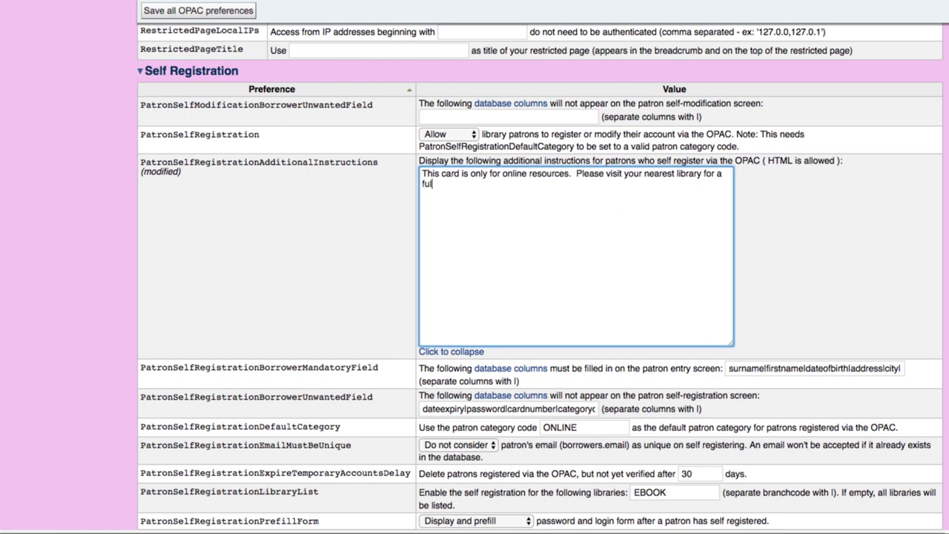
pyautogui.write('l privilege card.')
pyautogui.scroll(-2, 197, 265)
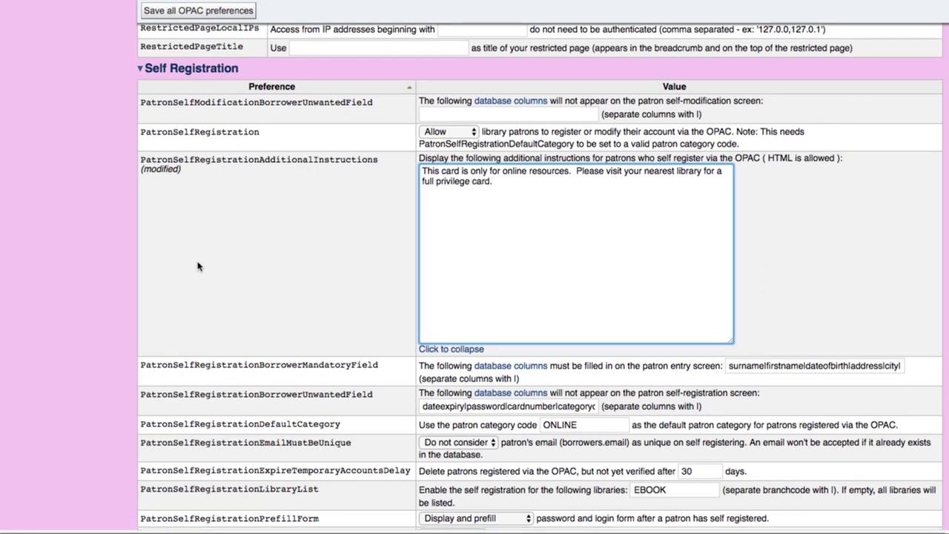
pyautogui.click(176, 10)
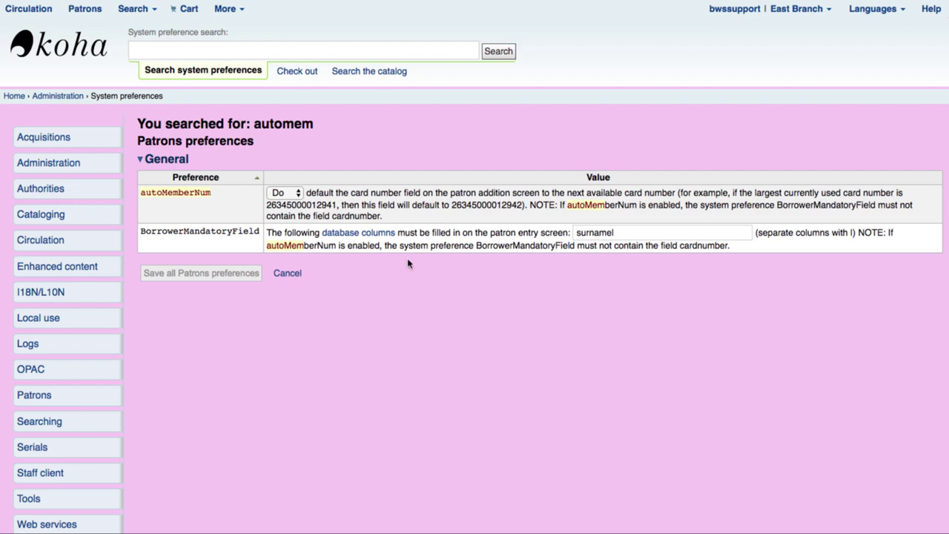
# Start a new patron of the Online registration category from the Patrons module
pyautogui.click(78, 16)
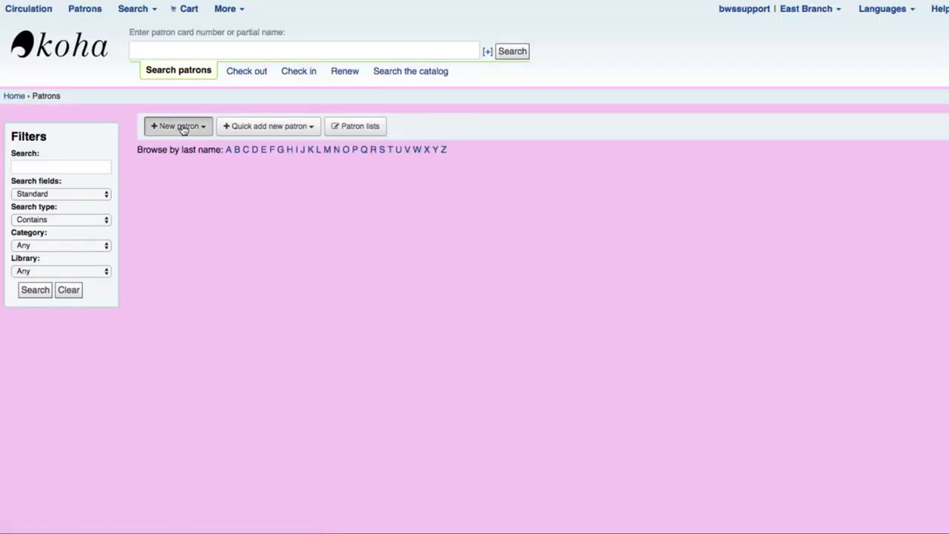
pyautogui.click(182, 127)
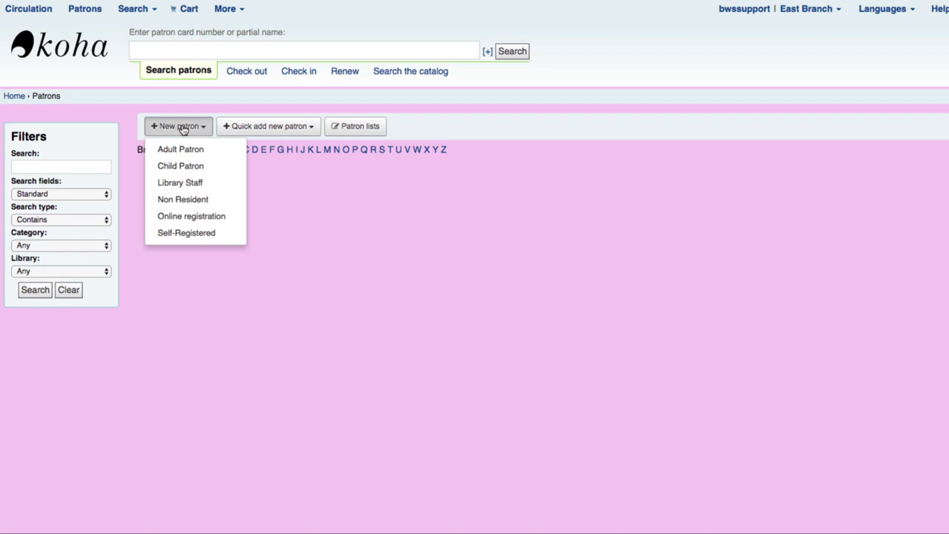
pyautogui.click(210, 218)
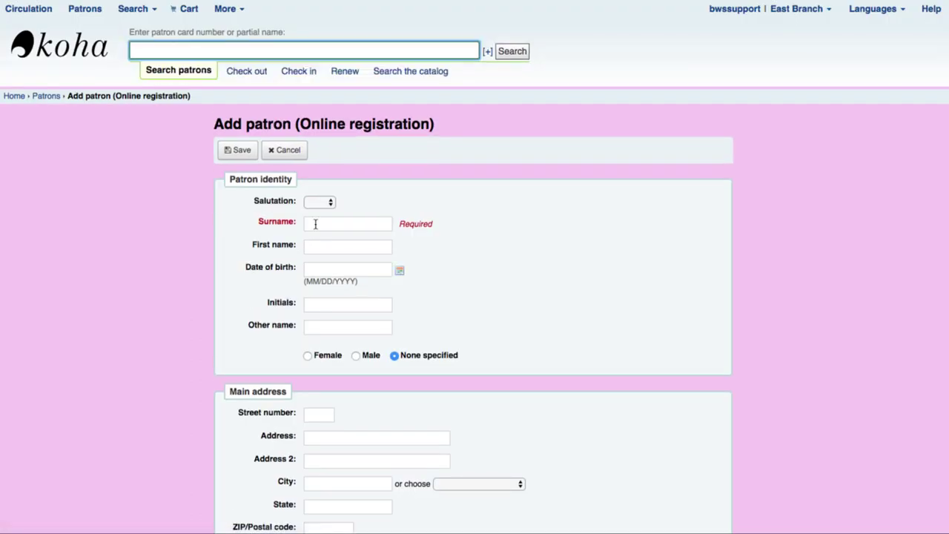
# Enter surname 'FIRST ONLINE' and first name 'REGISTRATION', then move down to Library management
pyautogui.click(315, 224)
pyautogui.write('FIRST ONLINE')
pyautogui.click(314, 247)
pyautogui.write('REGISTRION')
pyautogui.press('BackSpace')
pyautogui.press('BackSpace')
pyautogui.press('BackSpace')
pyautogui.write('ATION')
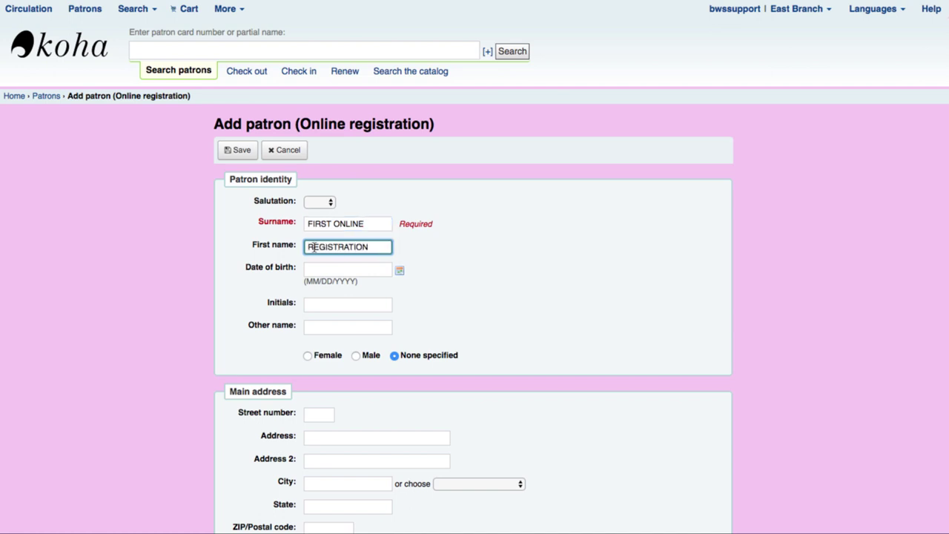
pyautogui.scroll(-3, 260, 304)
pyautogui.scroll(-6, 260, 304)
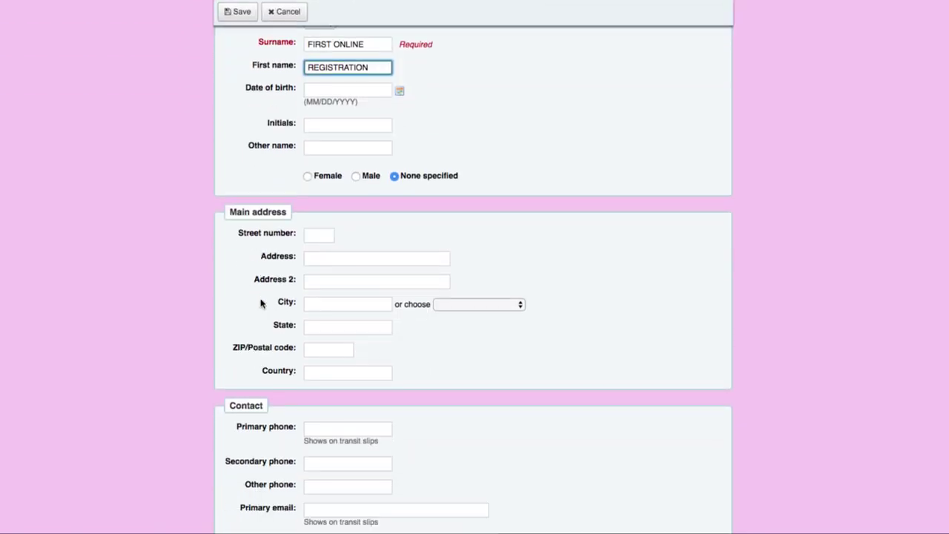
pyautogui.scroll(-10, 260, 302)
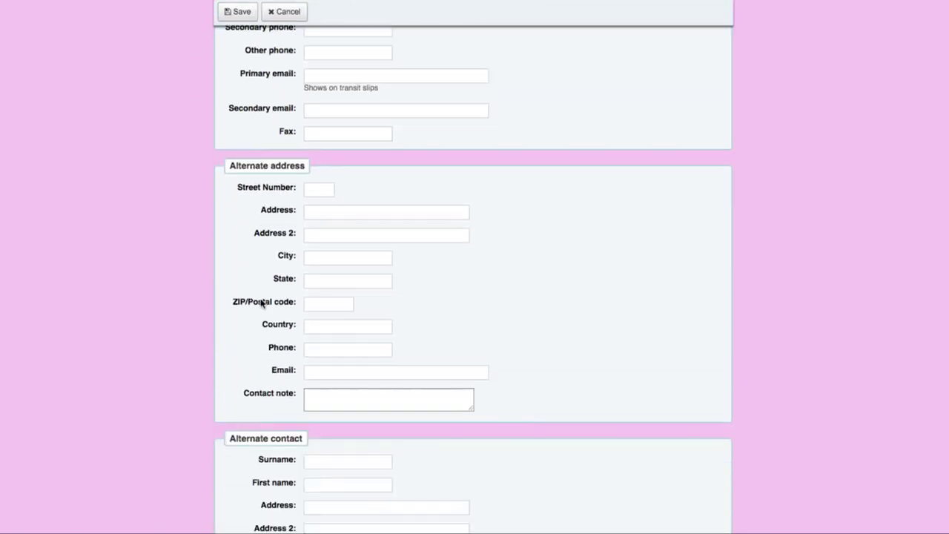
pyautogui.scroll(-5, 261, 299)
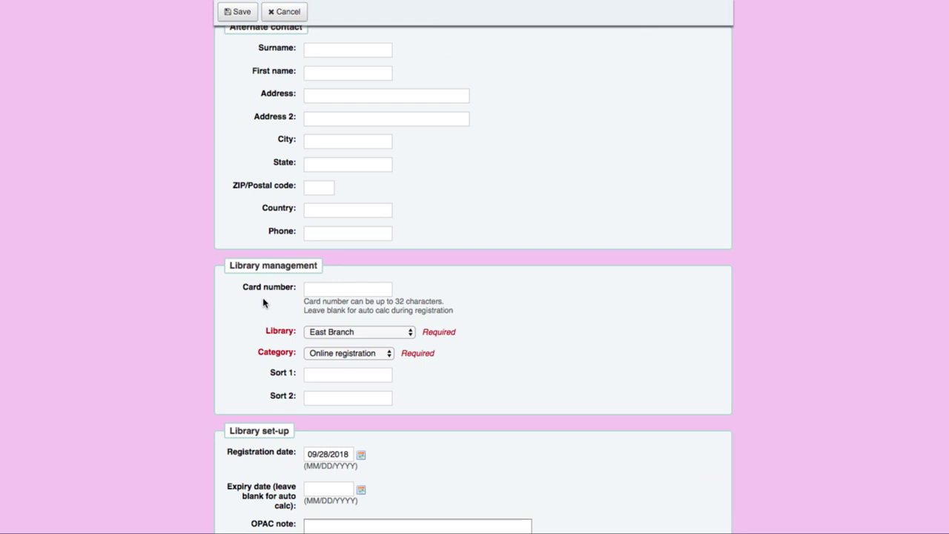
# Give the patron a card number, set the library to Online Resources Only, and save the record
pyautogui.click(335, 289)
pyautogui.write('9')
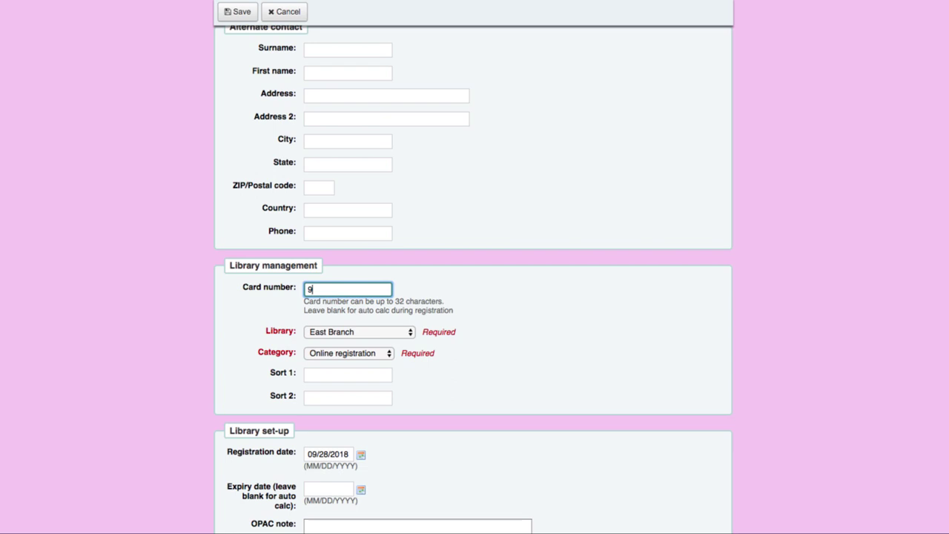
pyautogui.write('0000000000000')
pyautogui.click(340, 334)
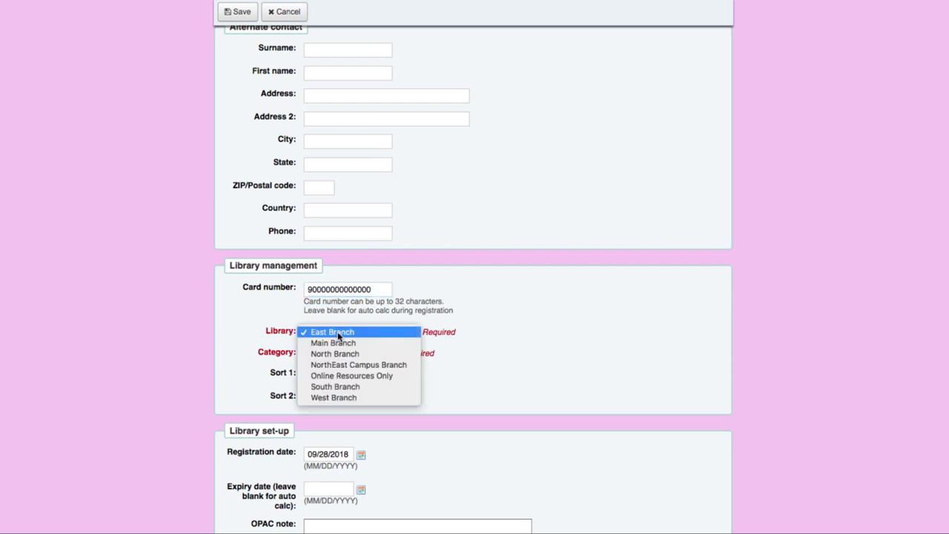
pyautogui.click(359, 376)
pyautogui.scroll(-1, 264, 340)
pyautogui.scroll(-10, 262, 339)
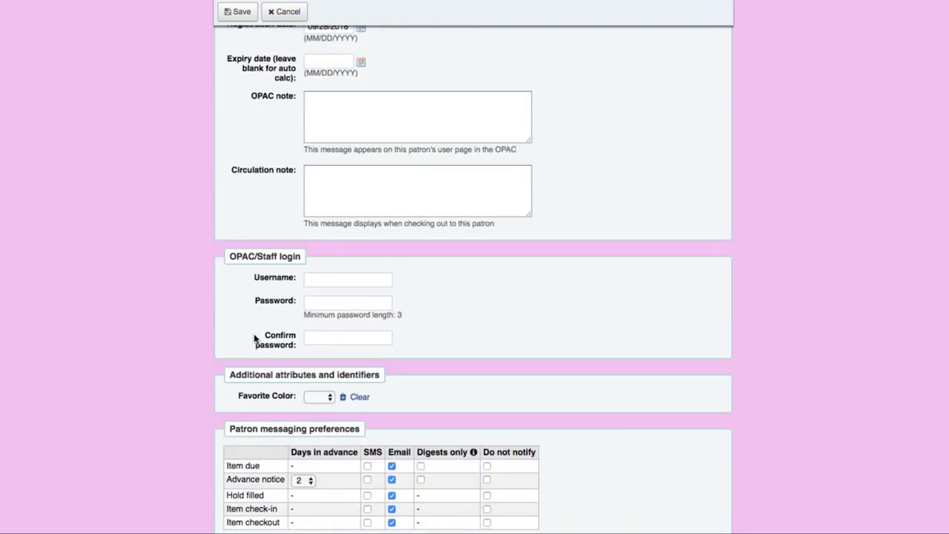
pyautogui.click(237, 13)
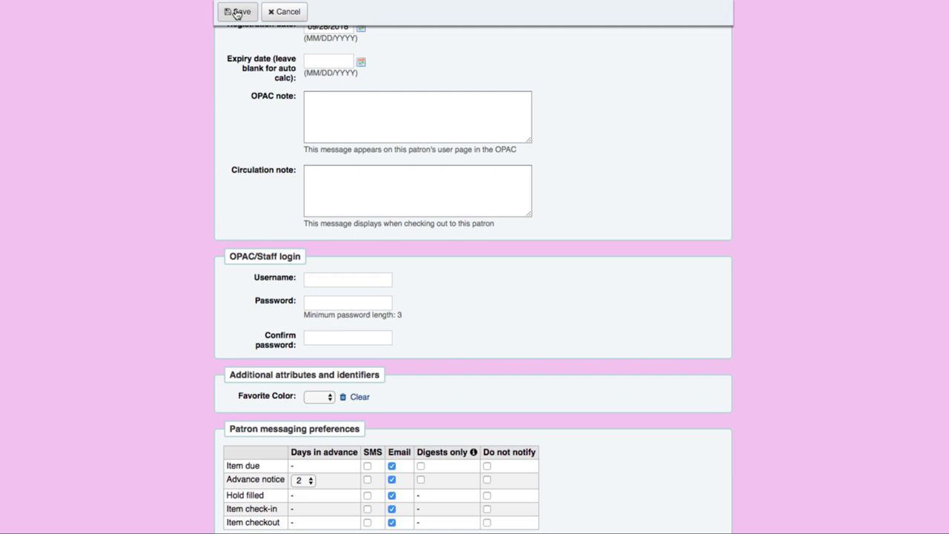
pyautogui.click(238, 12)
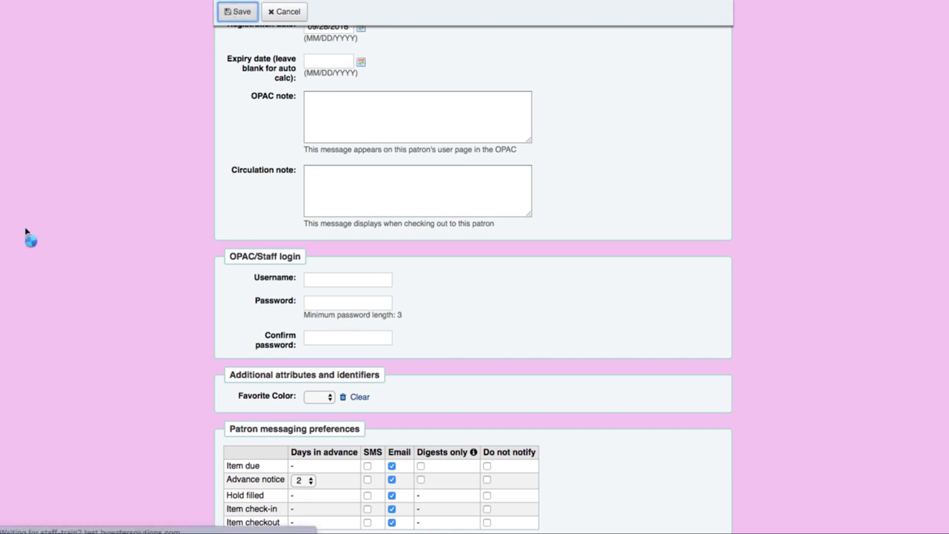
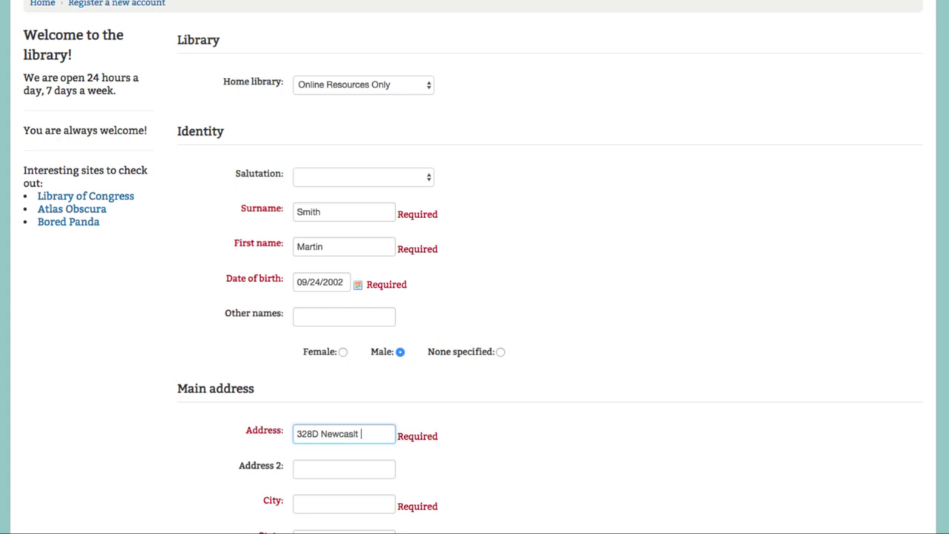
# Correct the misspelled end of the street address and enter the city and state
pyautogui.press('BackSpace')
pyautogui.press('BackSpace')
pyautogui.press('BackSpace')
pyautogui.press('BackSpace')
pyautogui.press('BackSpace')
pyautogui.press('BackSpace')
pyautogui.press('BackSpace')
pyautogui.press('BackSpace')
pyautogui.write('tle Close')
pyautogui.scroll(-1, 334, 449)
pyautogui.click(315, 468)
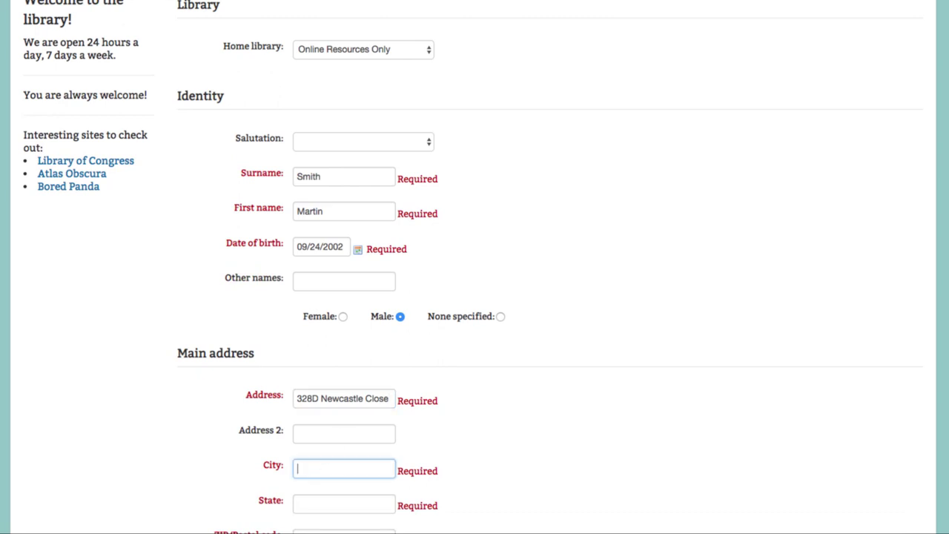
pyautogui.write('Sunrise')
pyautogui.press('Tab')
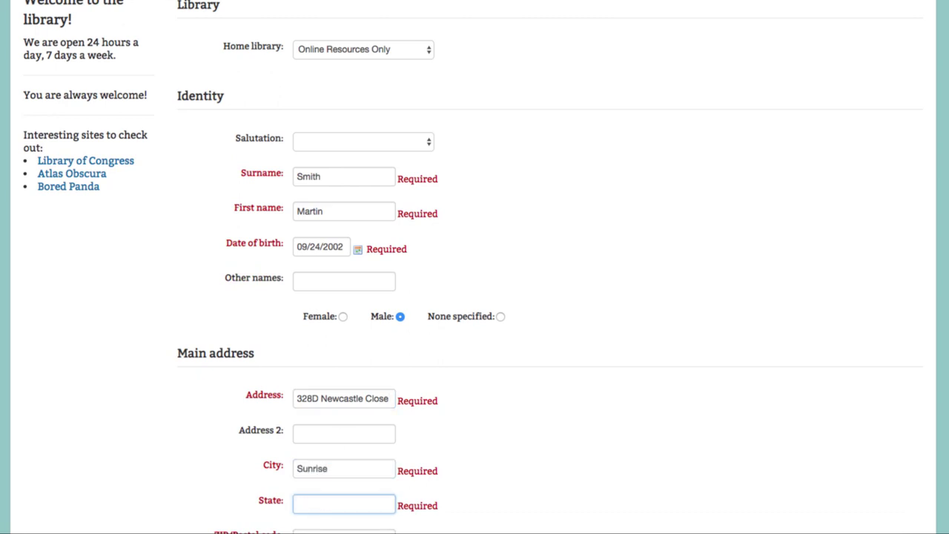
pyautogui.write('FL')
# Fill in the ZIP code, primary phone number and primary email address
pyautogui.scroll(-3, 316, 472)
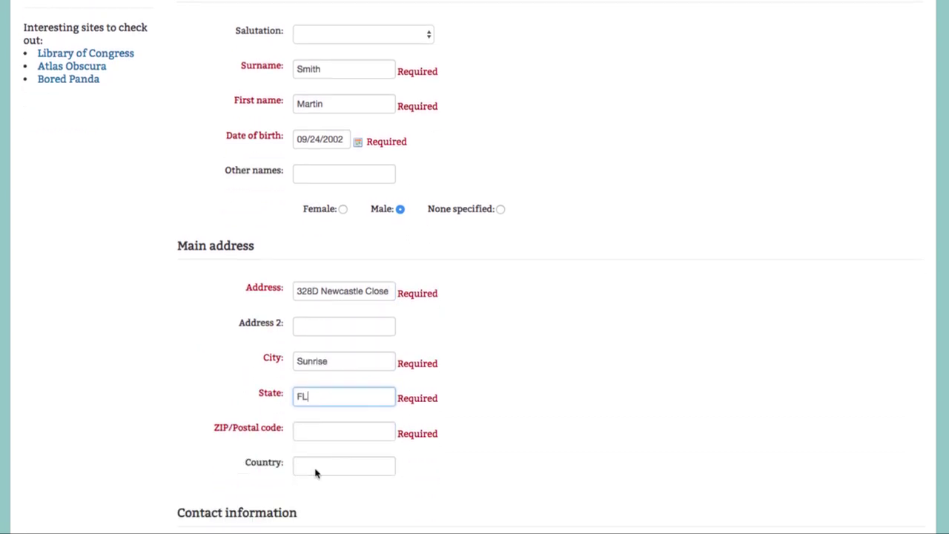
pyautogui.scroll(-5, 315, 472)
pyautogui.click(320, 235)
pyautogui.write('3')
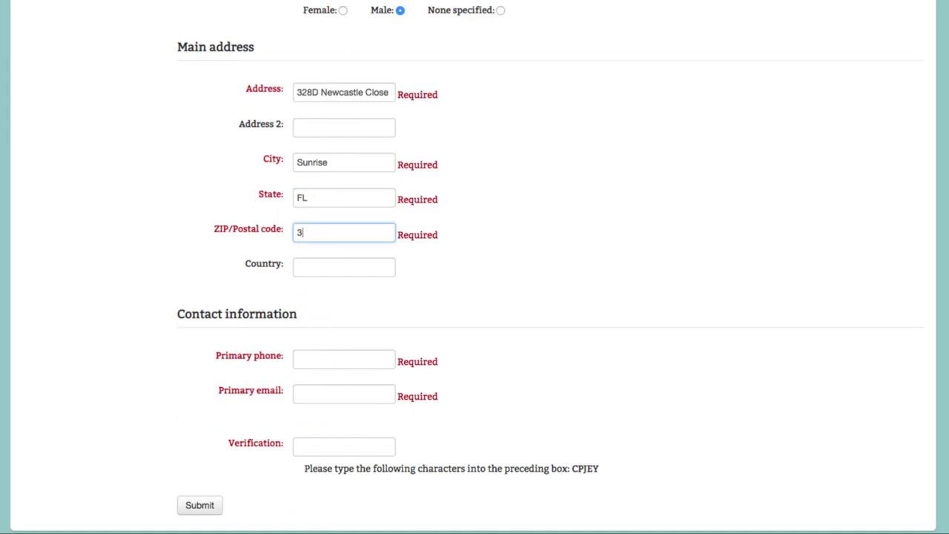
pyautogui.write('3326')
pyautogui.click(317, 359)
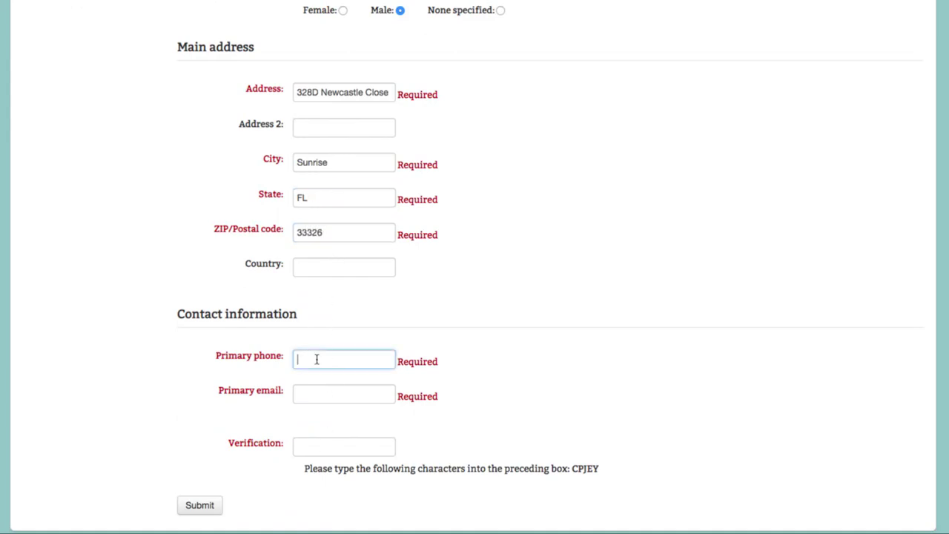
pyautogui.write('954.555.1212')
pyautogui.press('Tab')
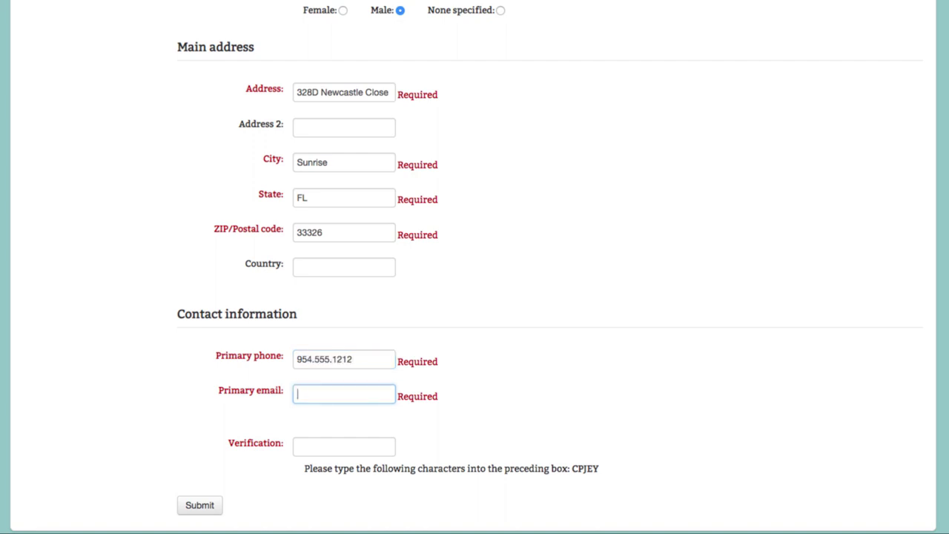
# Enter the verification characters and submit the registration form
pyautogui.click(306, 445)
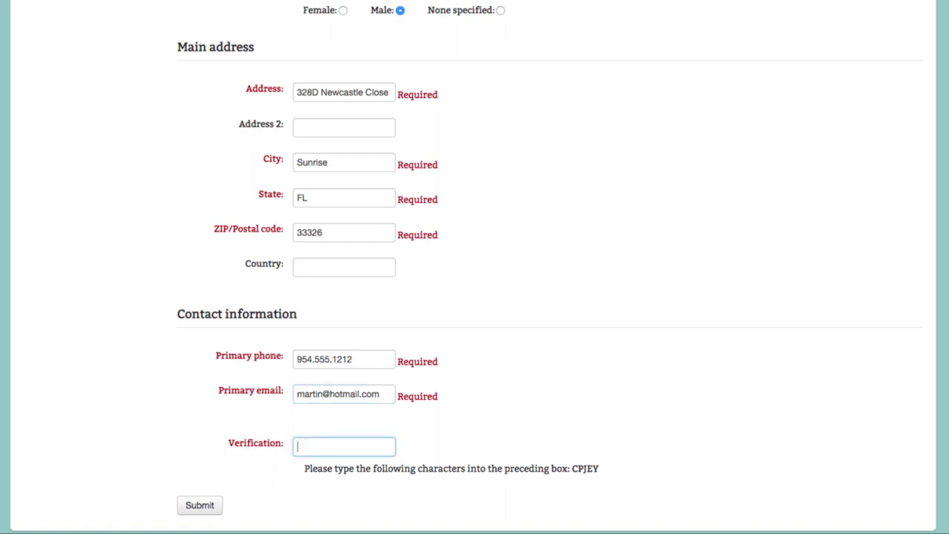
pyautogui.write('CPJEY')
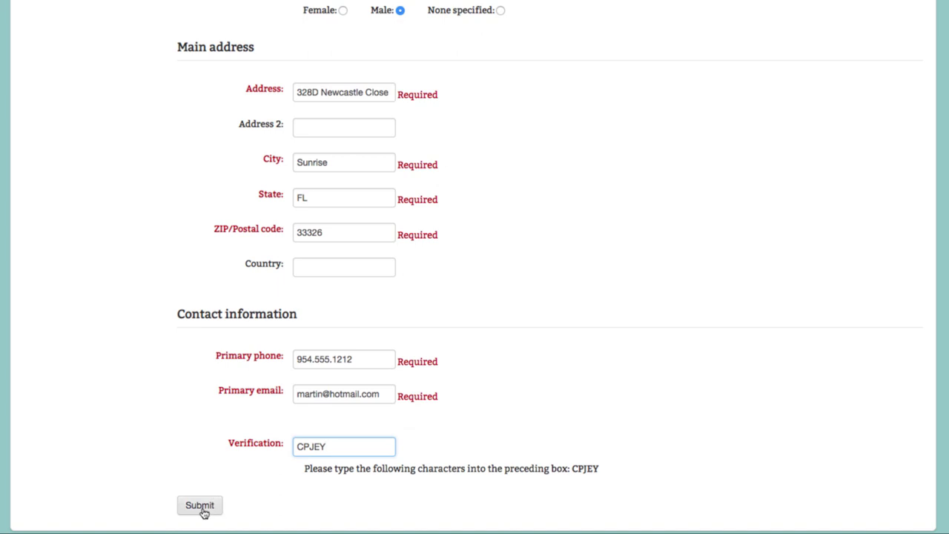
pyautogui.click(200, 507)
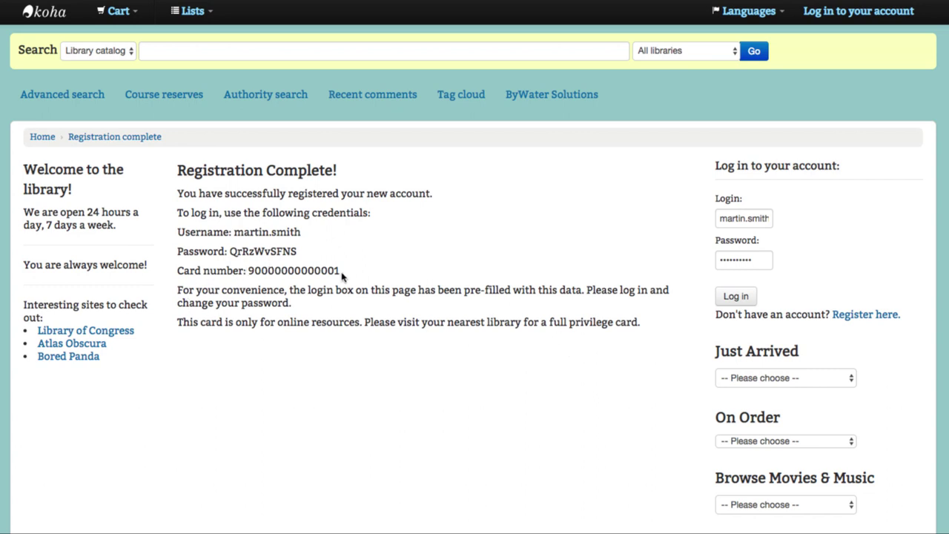
# Highlight the end of the new card number, then clear the selection
pyautogui.moveTo(335, 271); pyautogui.dragTo(341, 271)
pyautogui.click(173, 324)
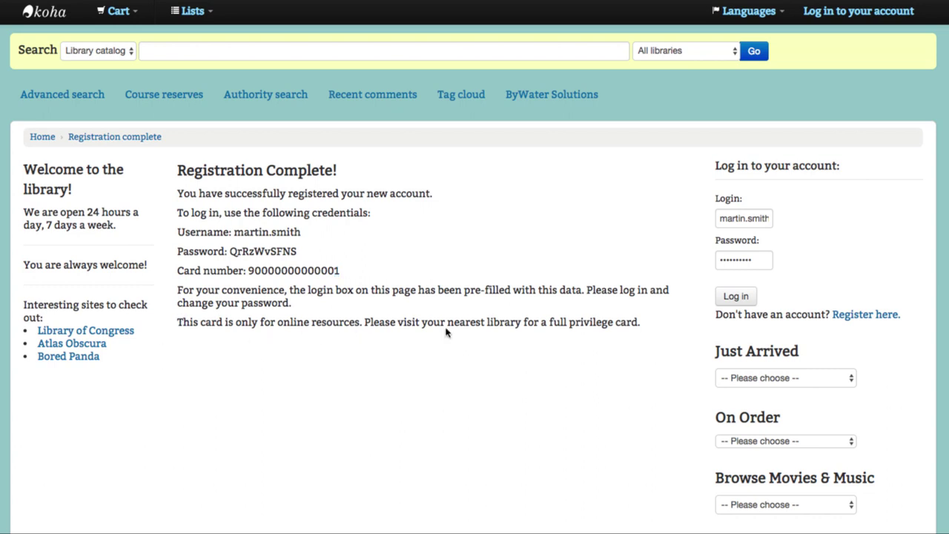